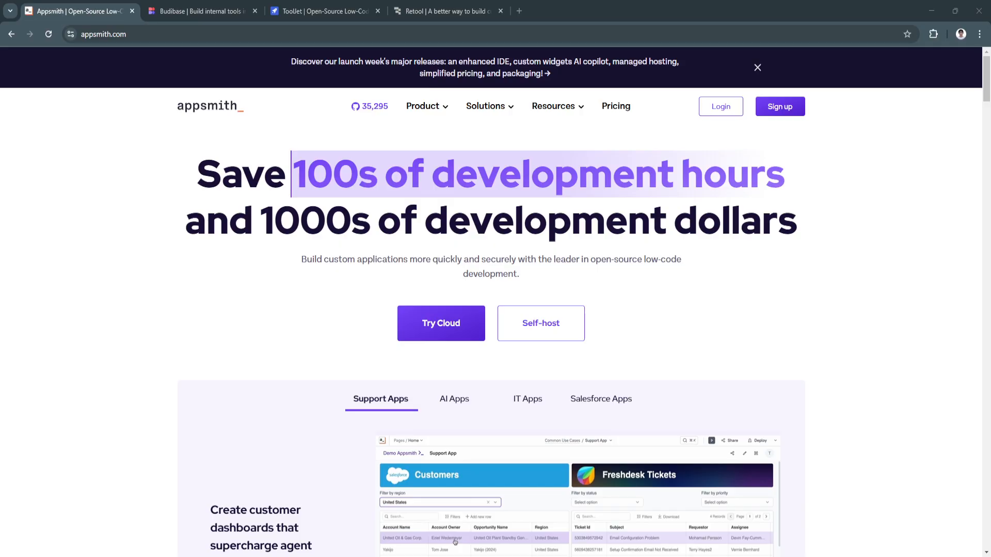
Step: Cycle through the Budibase, Retool and ToolJet sites, landing on Retool
left_click(235, 6)
left_click(391, 8)
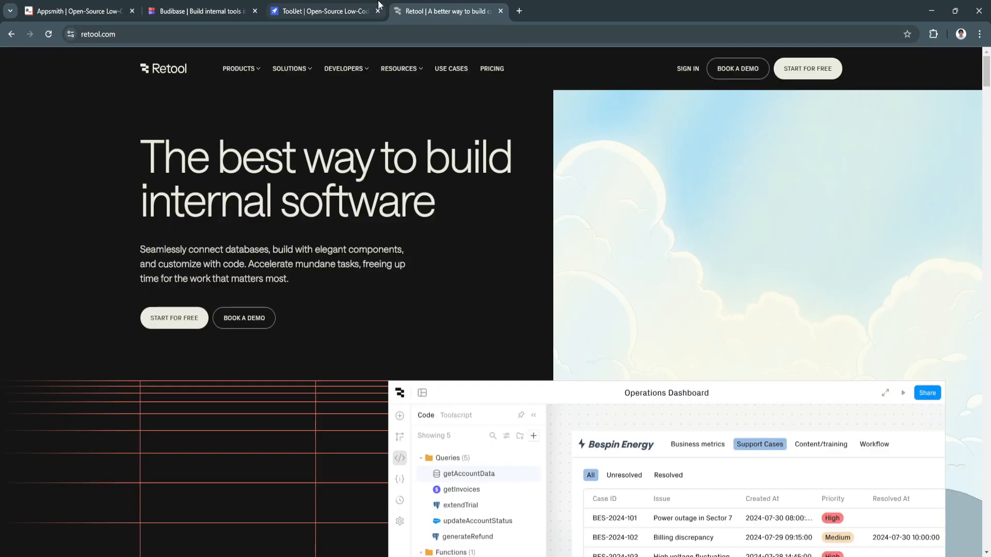
left_click(360, 10)
left_click(424, 6)
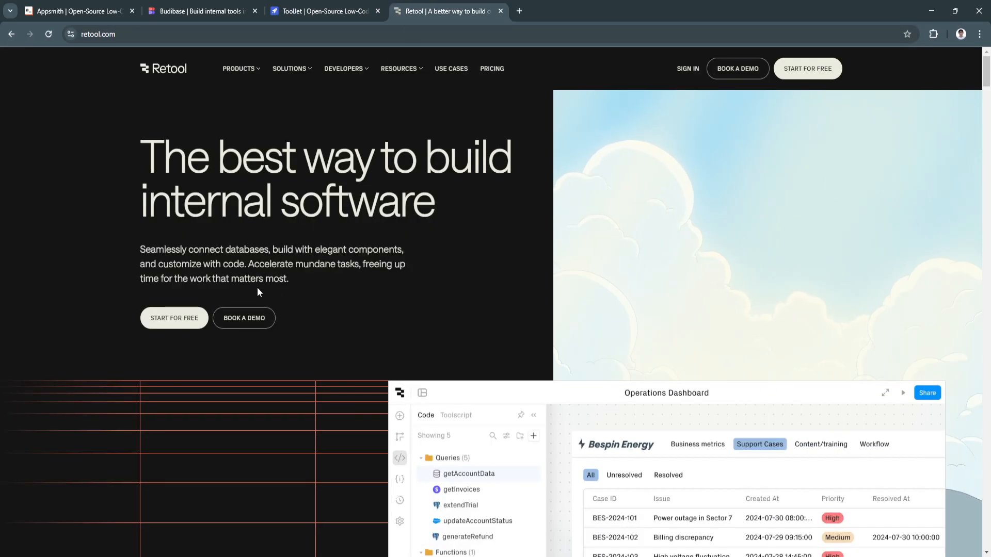
Step: Return to Appsmith and autoscroll to the GSK, Block, F22 Labs and HeyJobs case studies
left_click(77, 11)
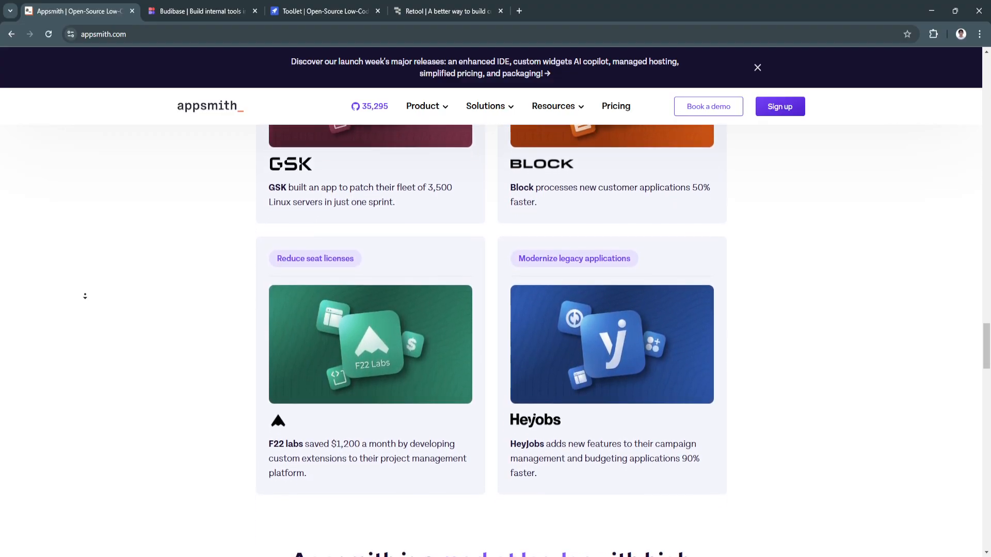
middle_click(90, 297)
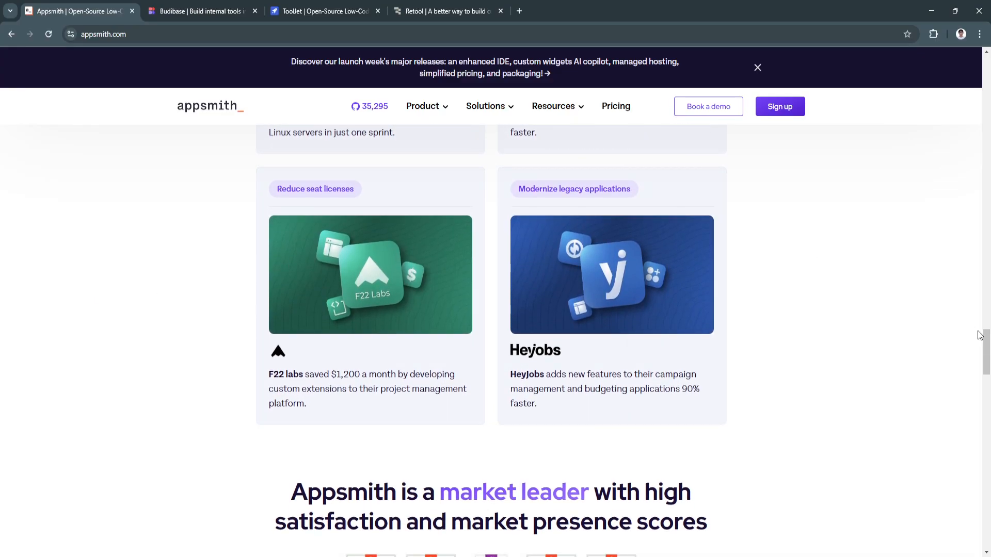
scroll(979, 335, "up", 15)
Step: Move to Budibase and autoscroll to its 'Scale with confidence' deployment, security, API and plugin cards
key("ctrl+Tab")
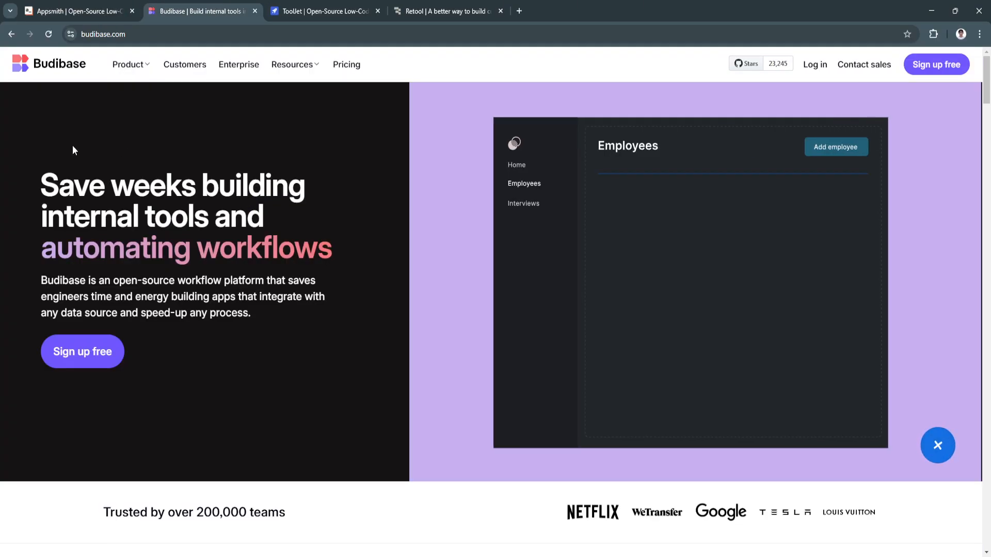
middle_click(69, 163)
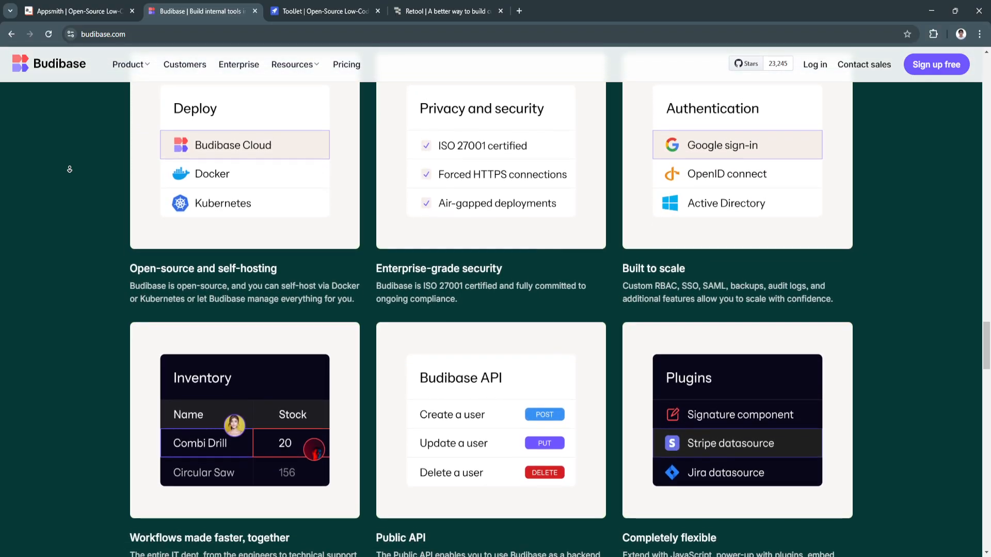
Step: Scroll through the ToolJet homepage, then continue on to the Retool homepage
left_click(631, 165)
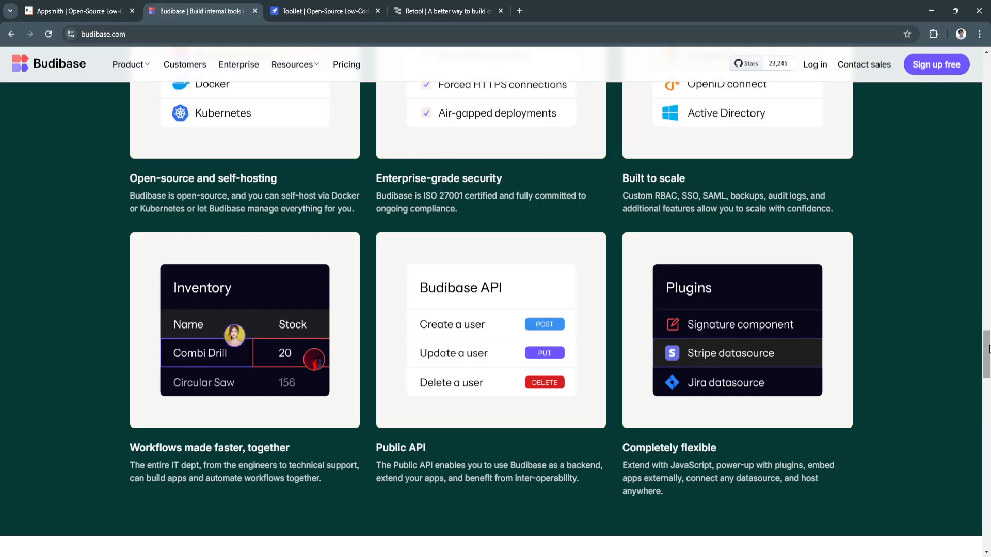
left_click_drag(989, 349, 987, 56)
left_click(325, 12)
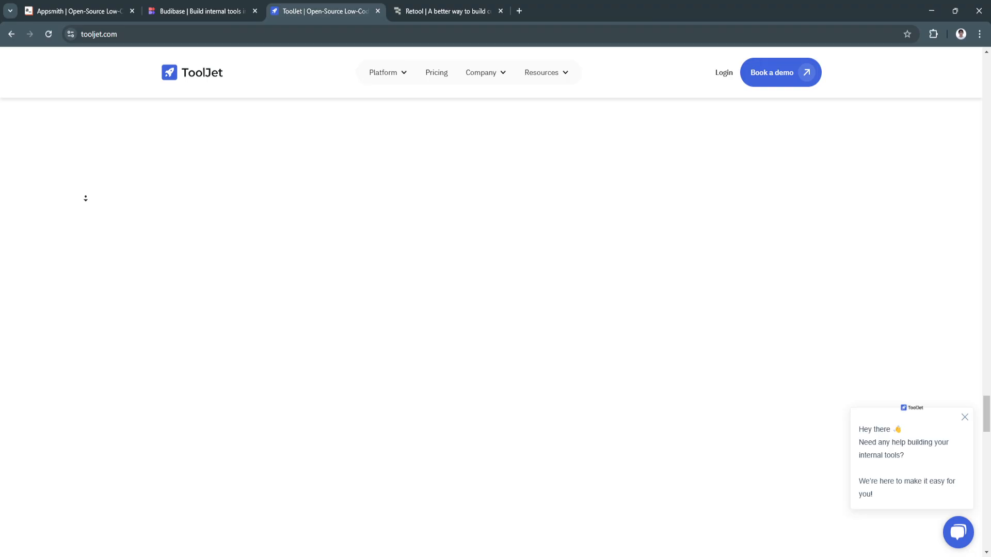
left_click_drag(987, 410, 987, 127)
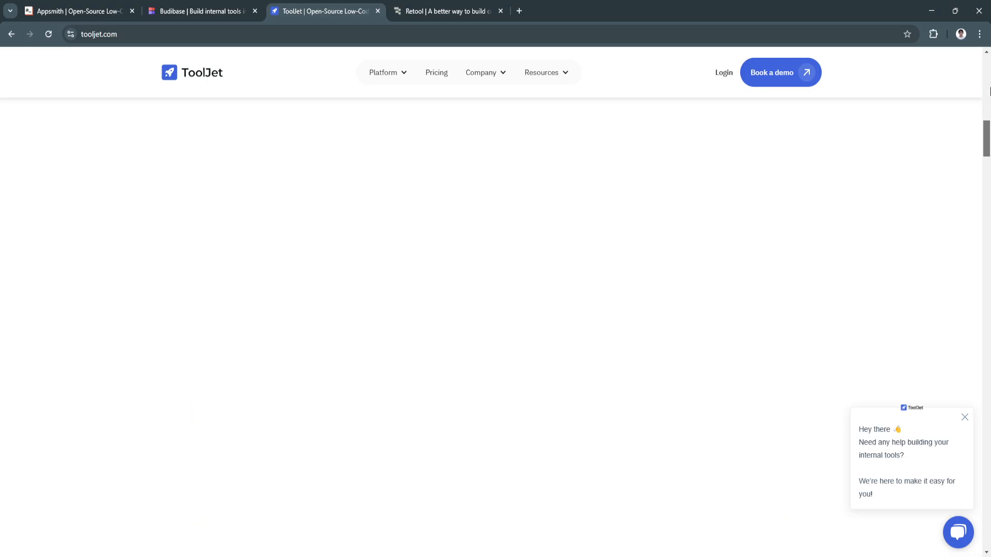
key("ctrl+Tab")
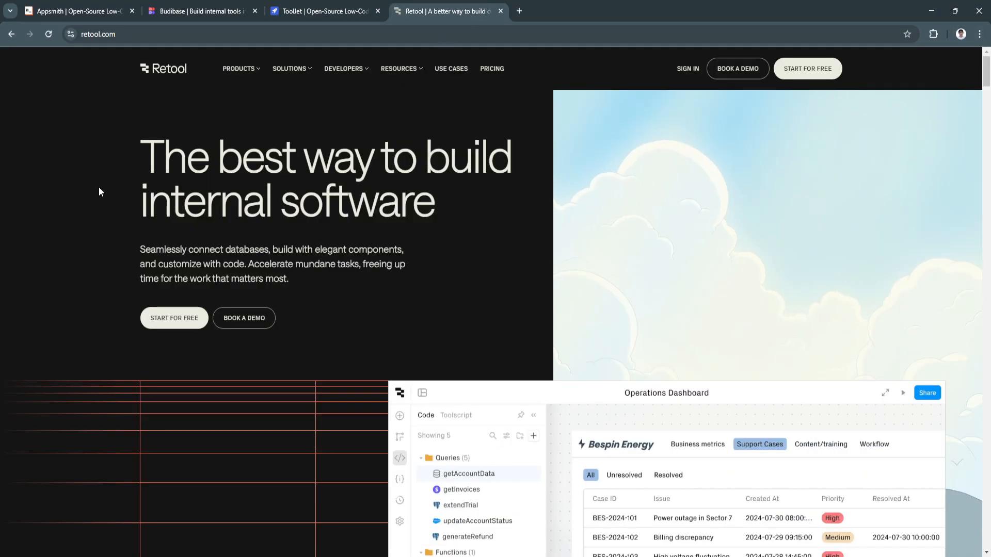
Step: Autoscroll Retool's 'Built for developers' carousel past Debug, Review and Deploy to the Design card
middle_click(99, 192)
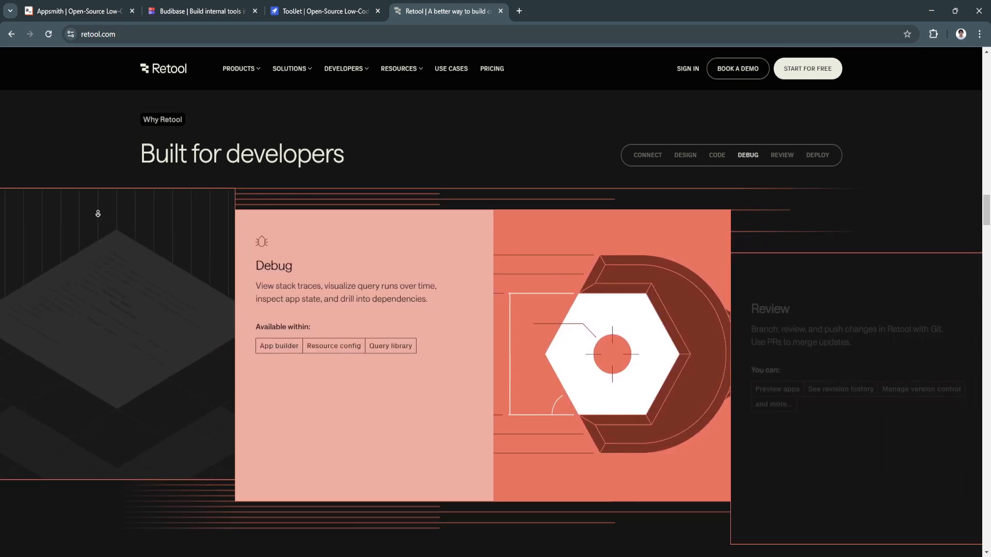
scroll(98, 213, "down", 1)
scroll(98, 213, "down", 1)
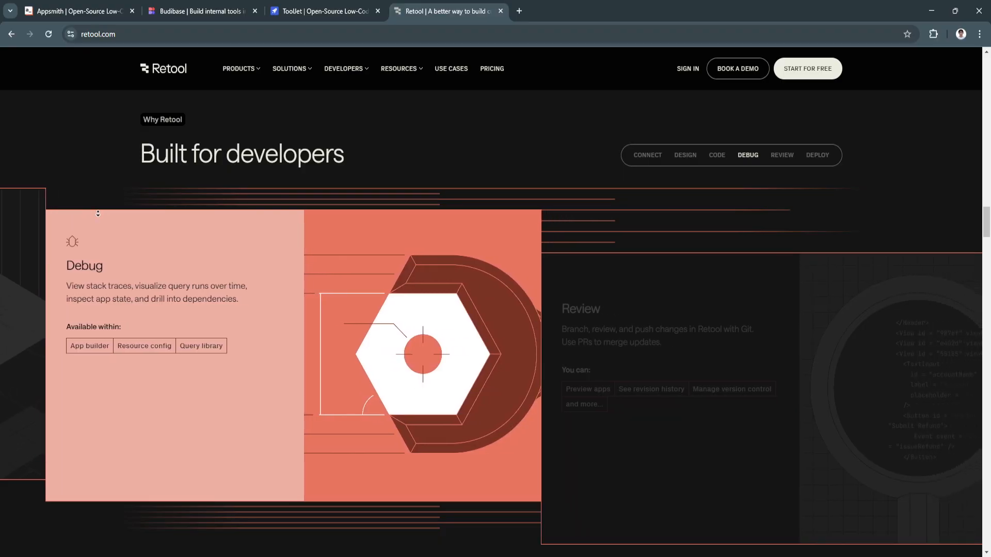
scroll(98, 213, "down", 1)
scroll(98, 213, "down", 1)
scroll(98, 213, "down", 2)
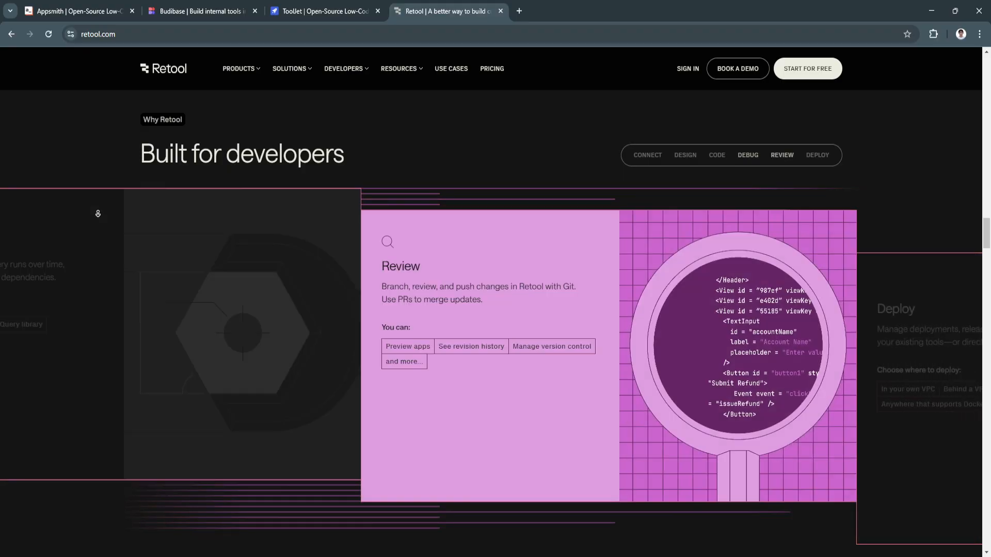
scroll(98, 213, "down", 1)
scroll(98, 213, "down", 1)
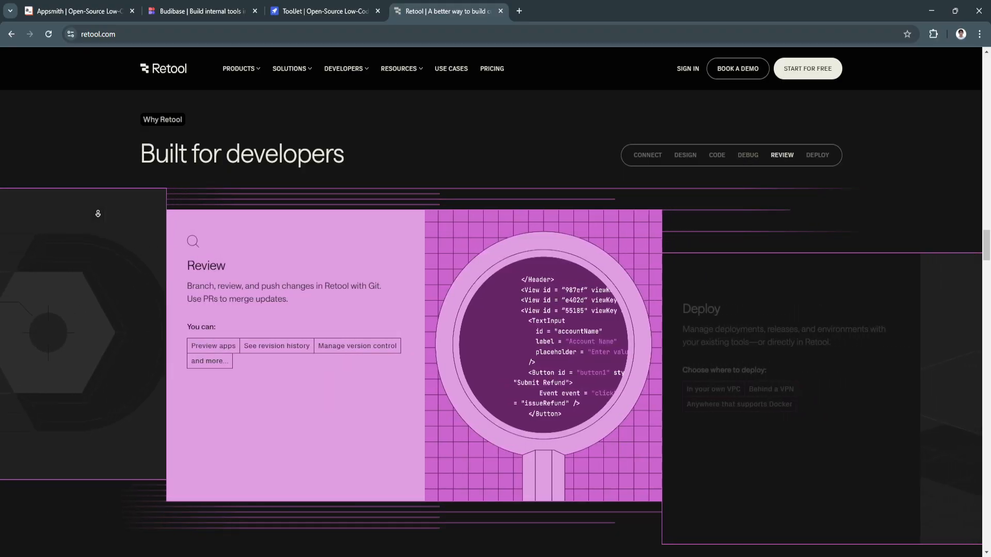
scroll(97, 213, "down", 1)
scroll(98, 213, "down", 1)
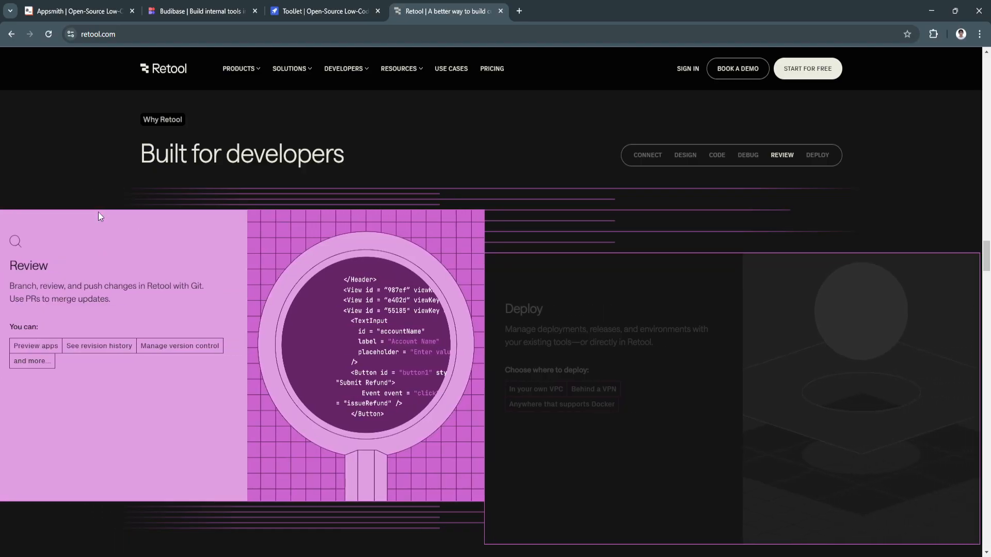
scroll(98, 211, "up", 10)
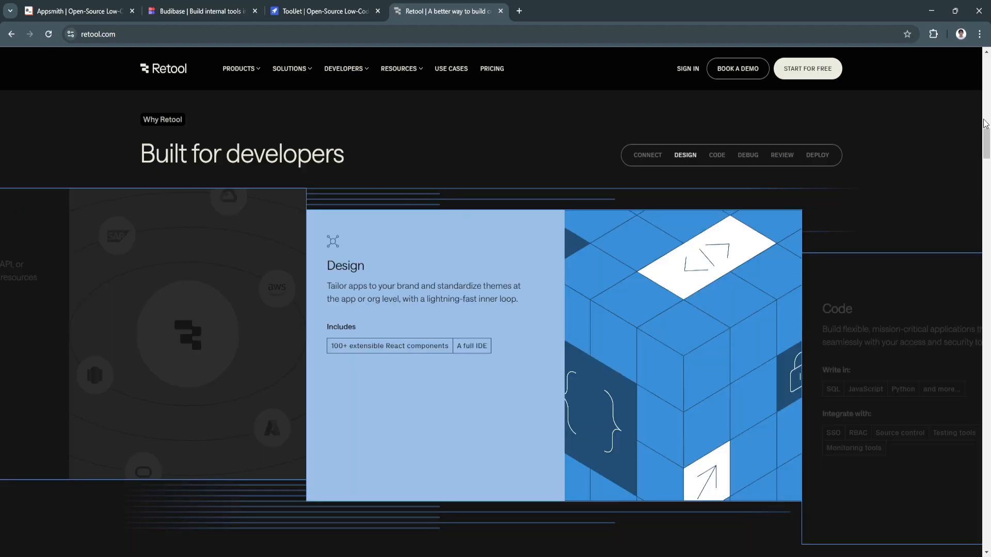
left_click_drag(985, 128, 985, 66)
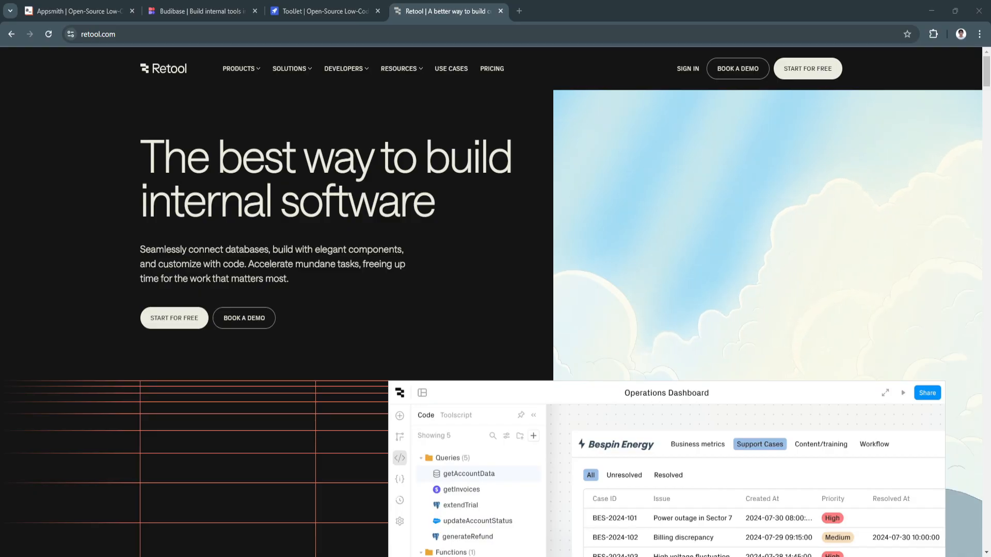
Step: Leave the Retool page and bring the Appsmith homepage back up
left_click(78, 11)
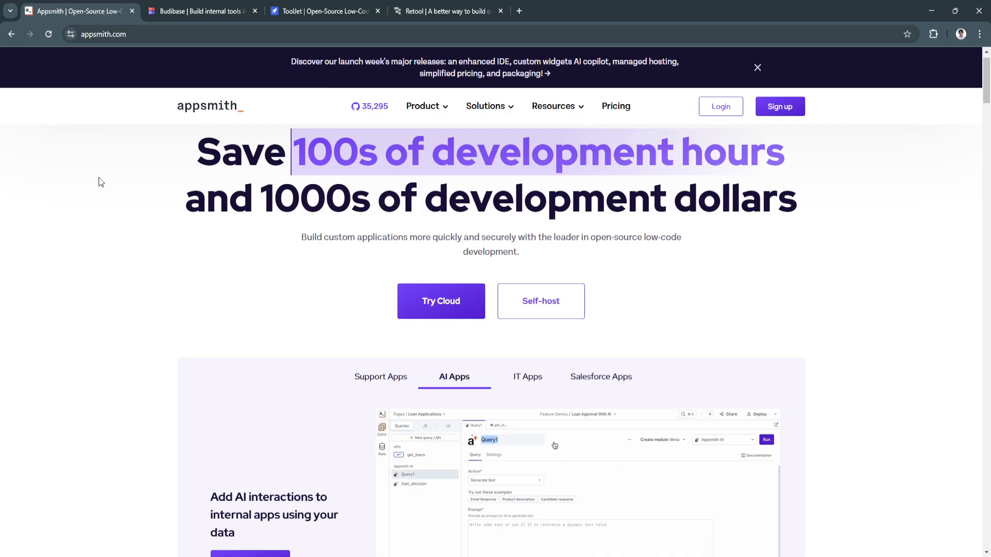
Step: Glance over the Budibase and ToolJet homepages, finishing on Retool's
left_click(201, 11)
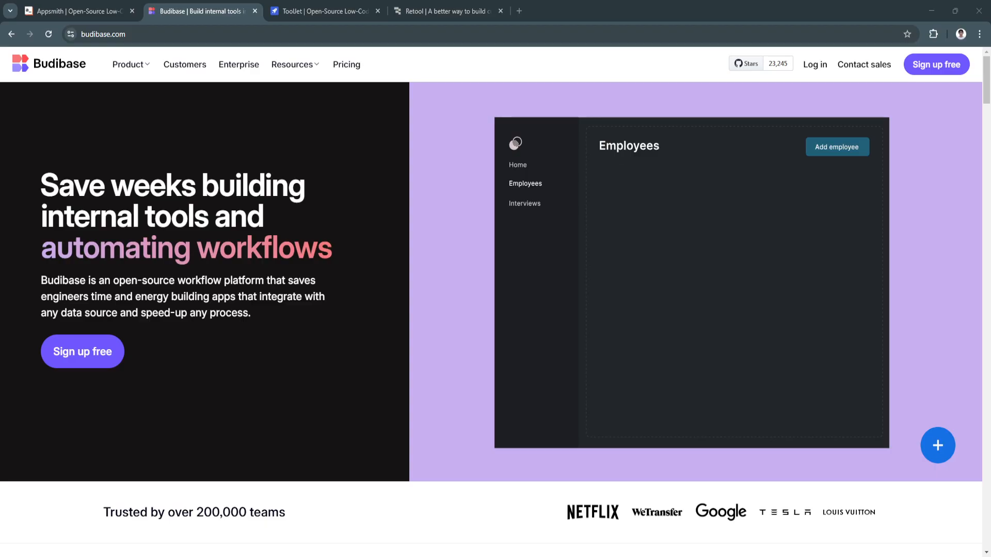
left_click(294, 9)
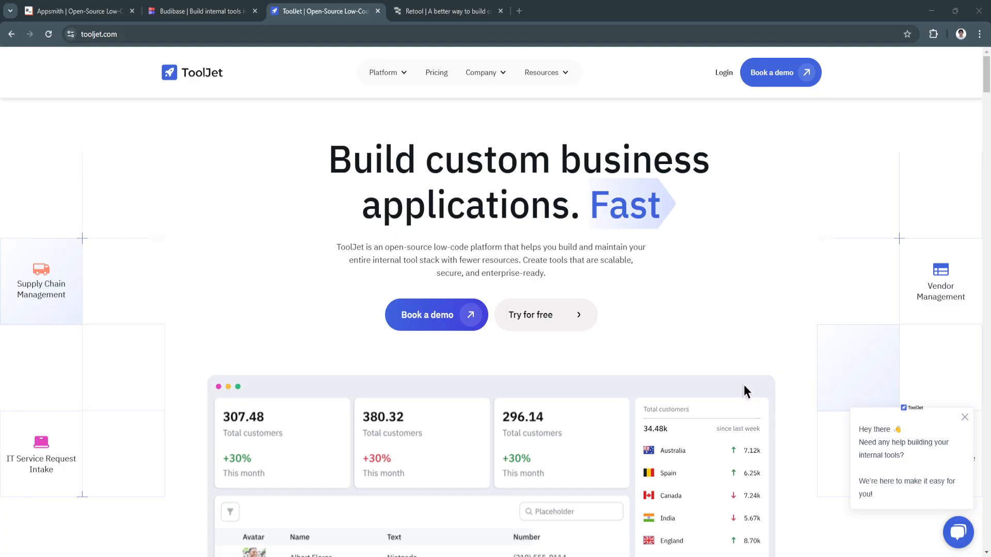
left_click(449, 11)
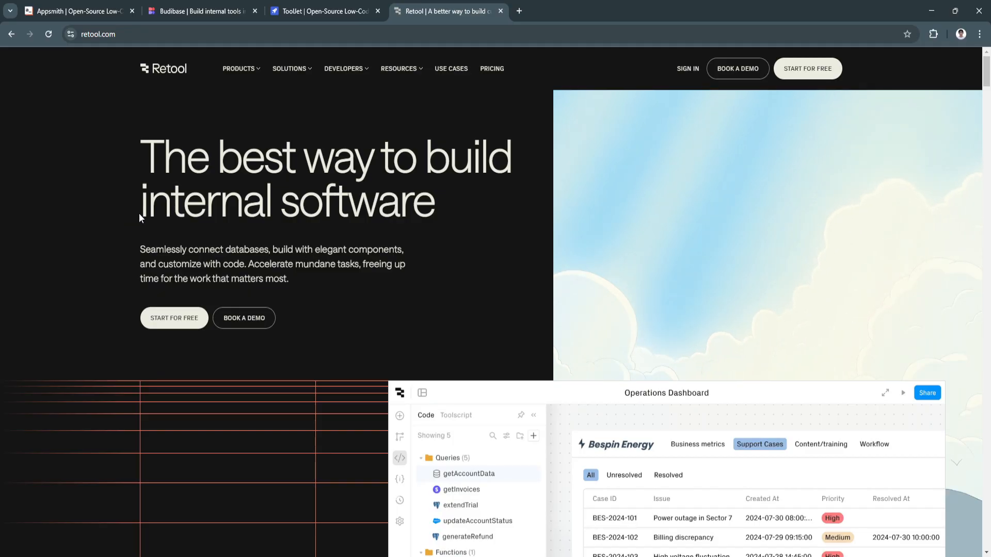
Step: Revisit the ToolJet homepage briefly, then return to Appsmith via Ctrl+1
left_click(78, 11)
left_click(318, 11)
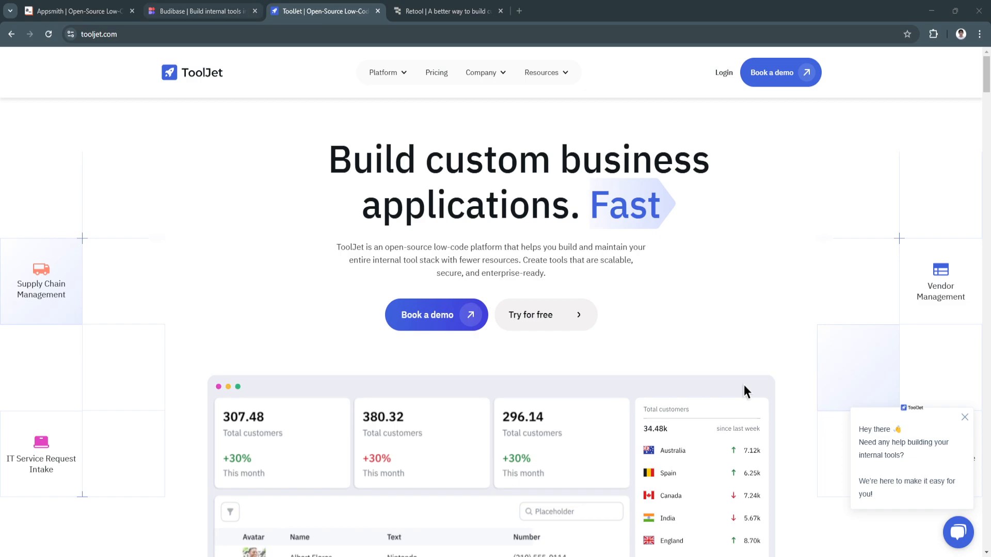
key("ctrl+1")
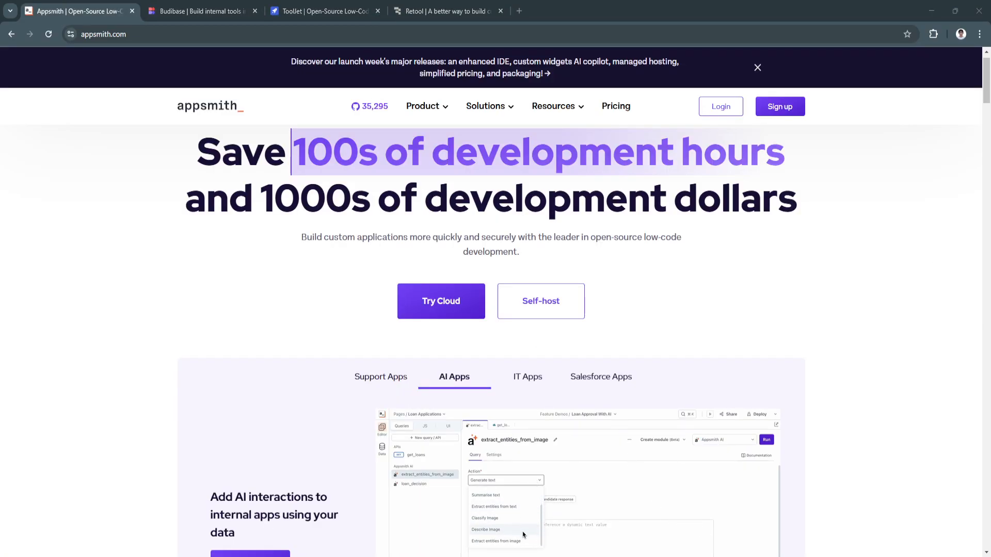